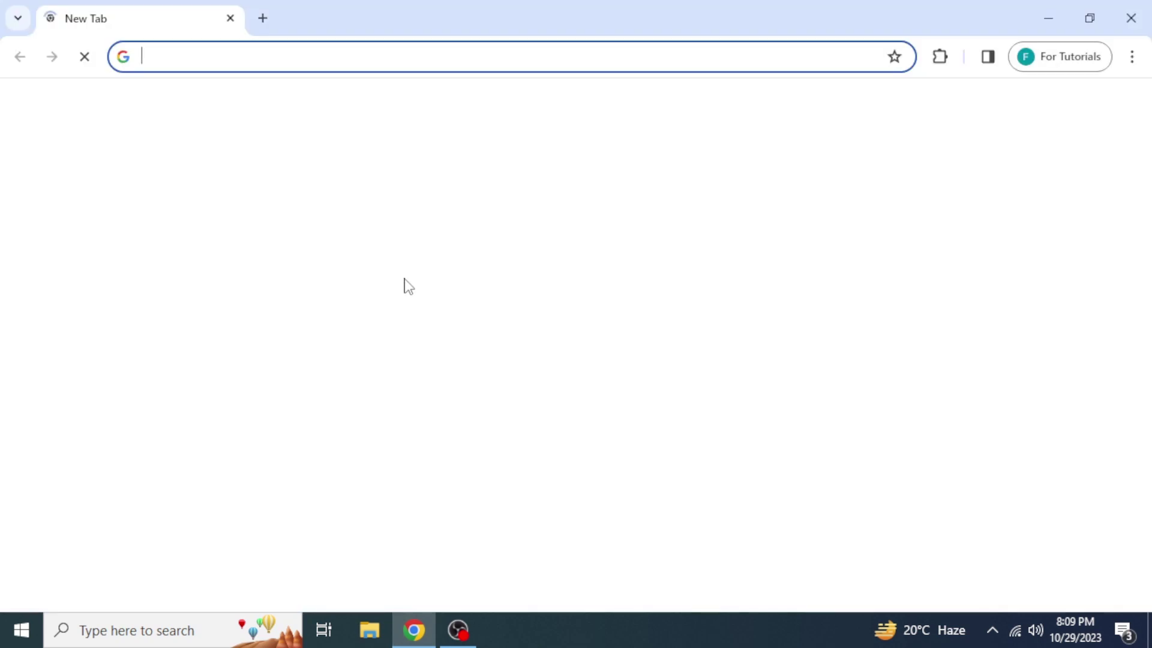
Search Google for 'topgg' from the address bar
text(topgg)
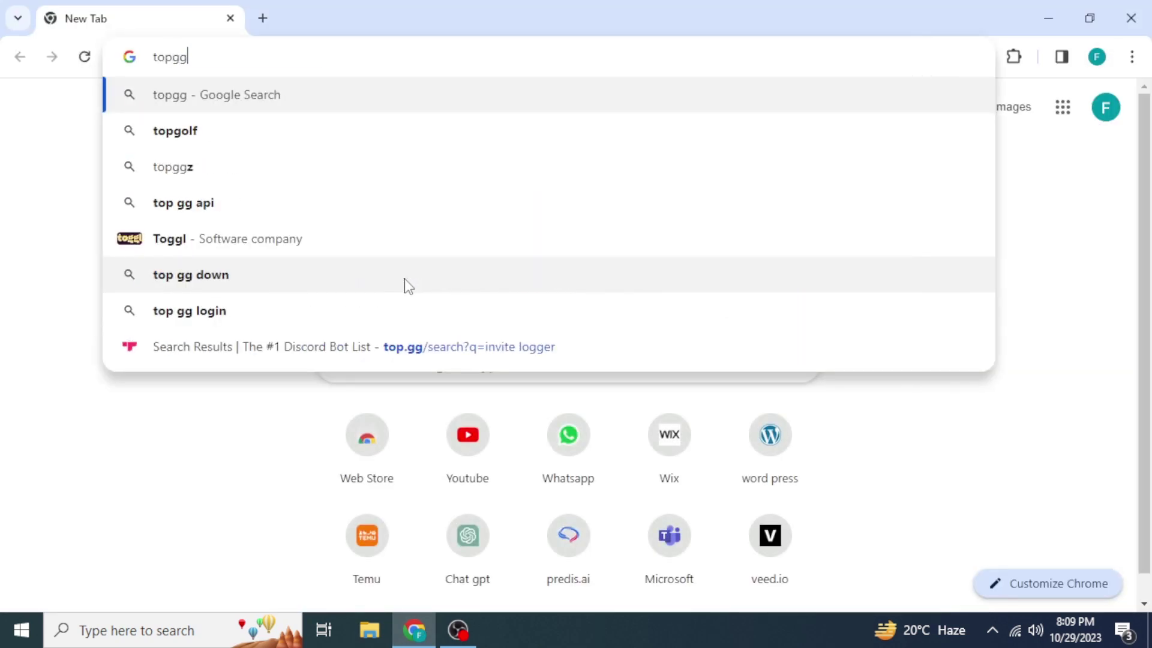
key(Return)
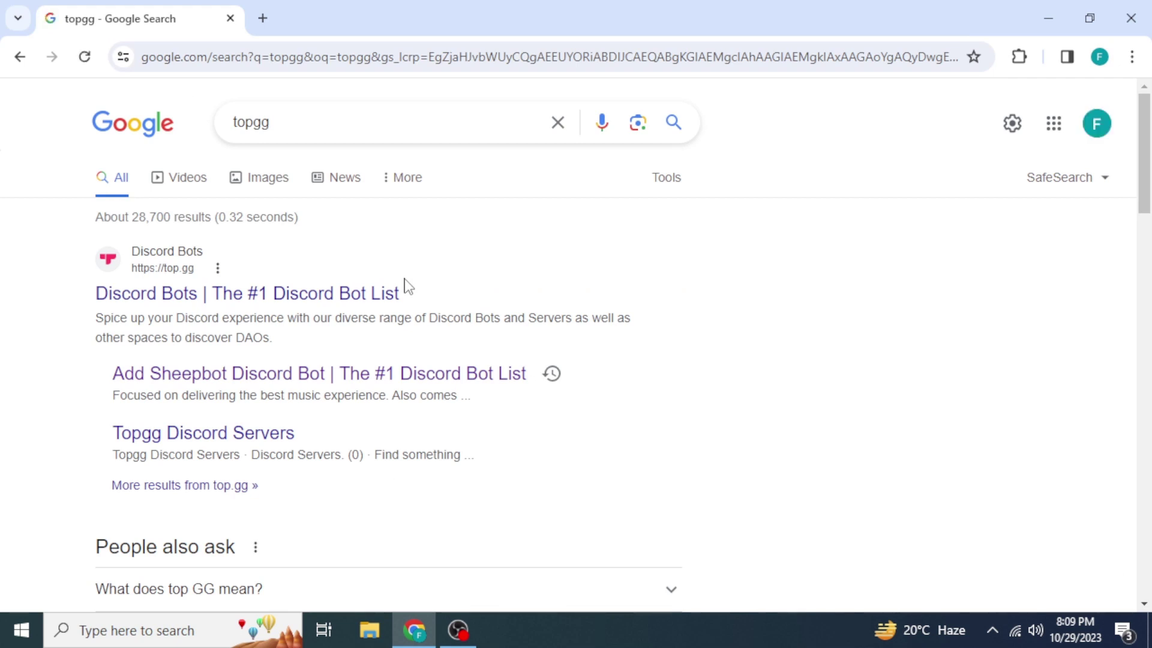
Open the top.gg site and search it for 'invite logger'
click(155, 289)
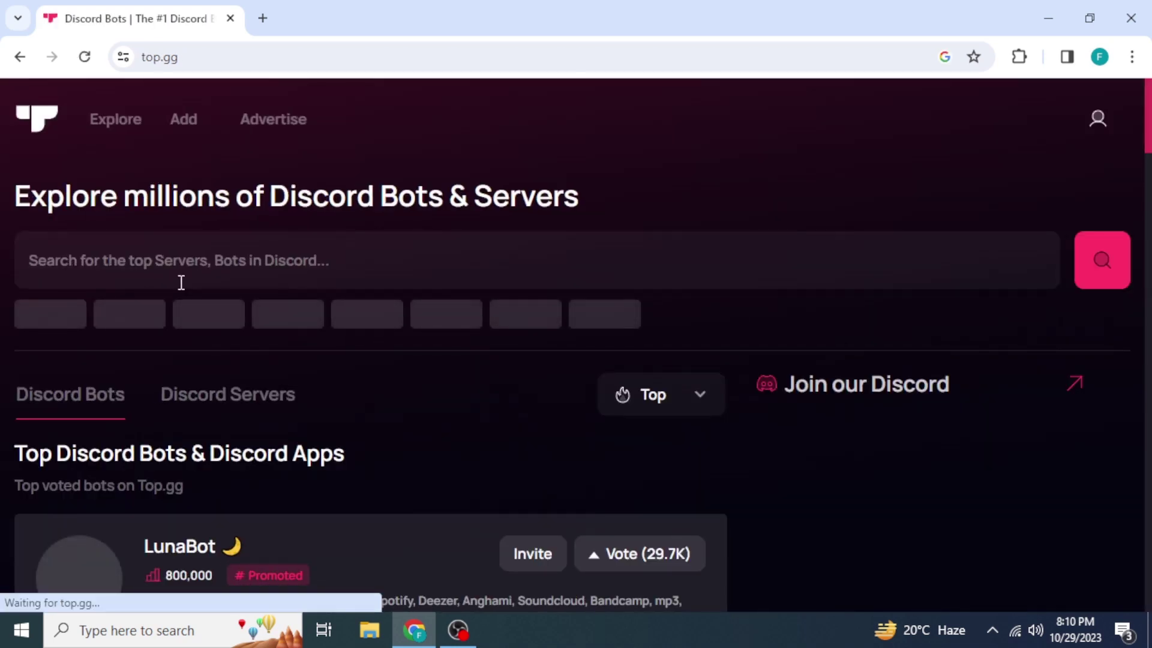
click(248, 262)
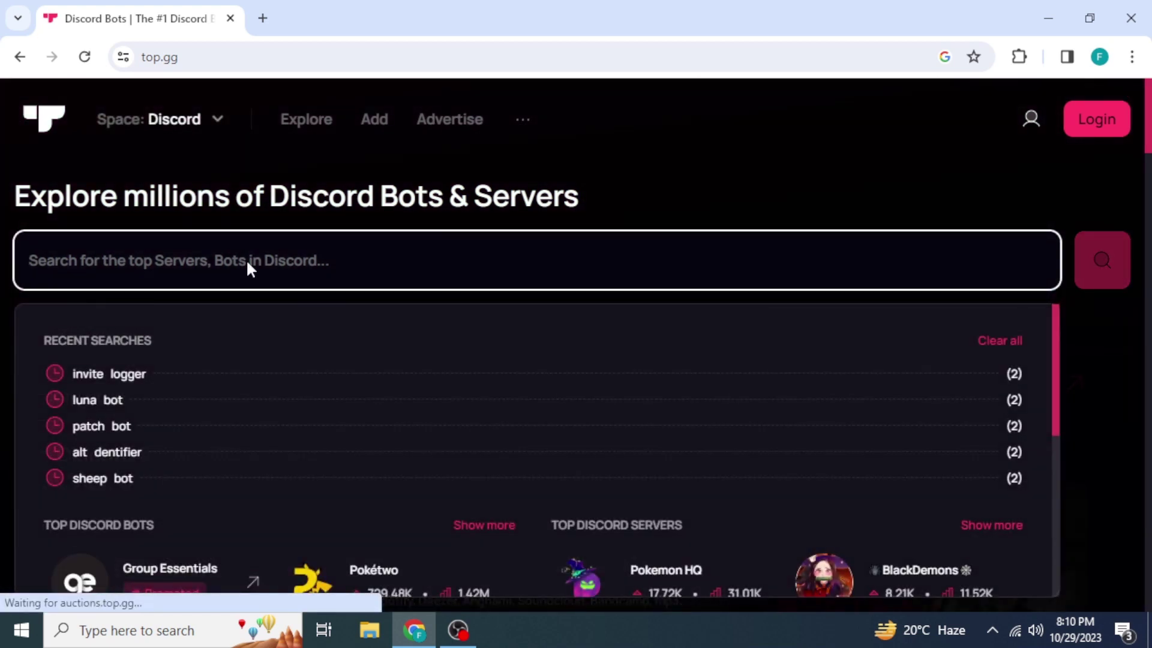
text(invite )
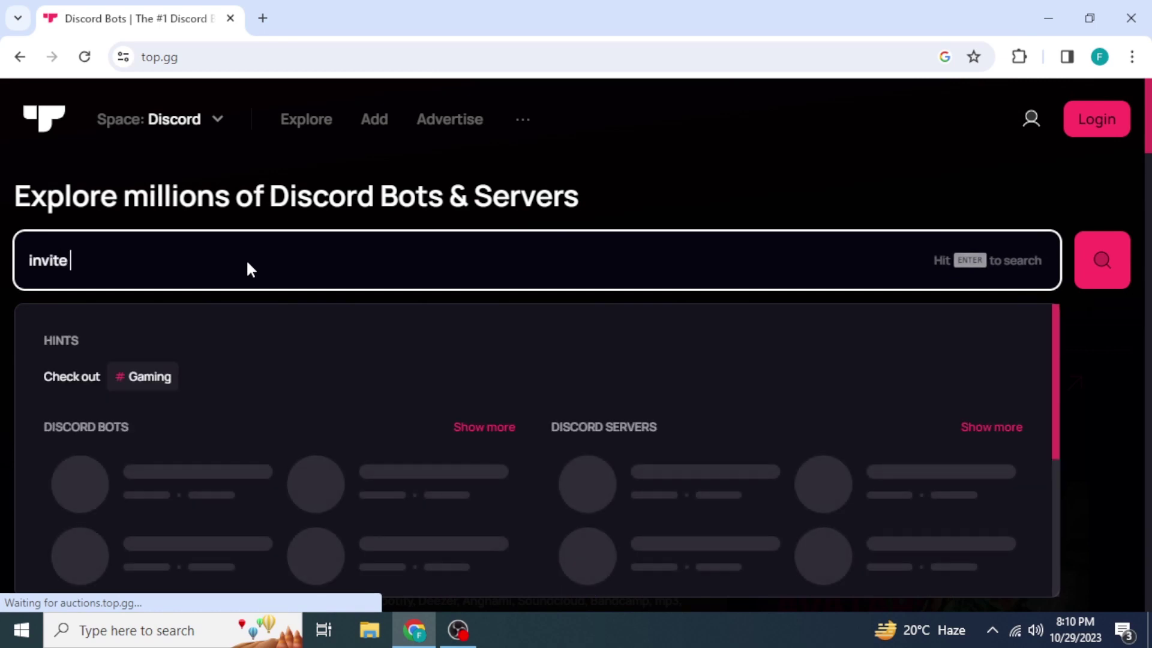
text(logg)
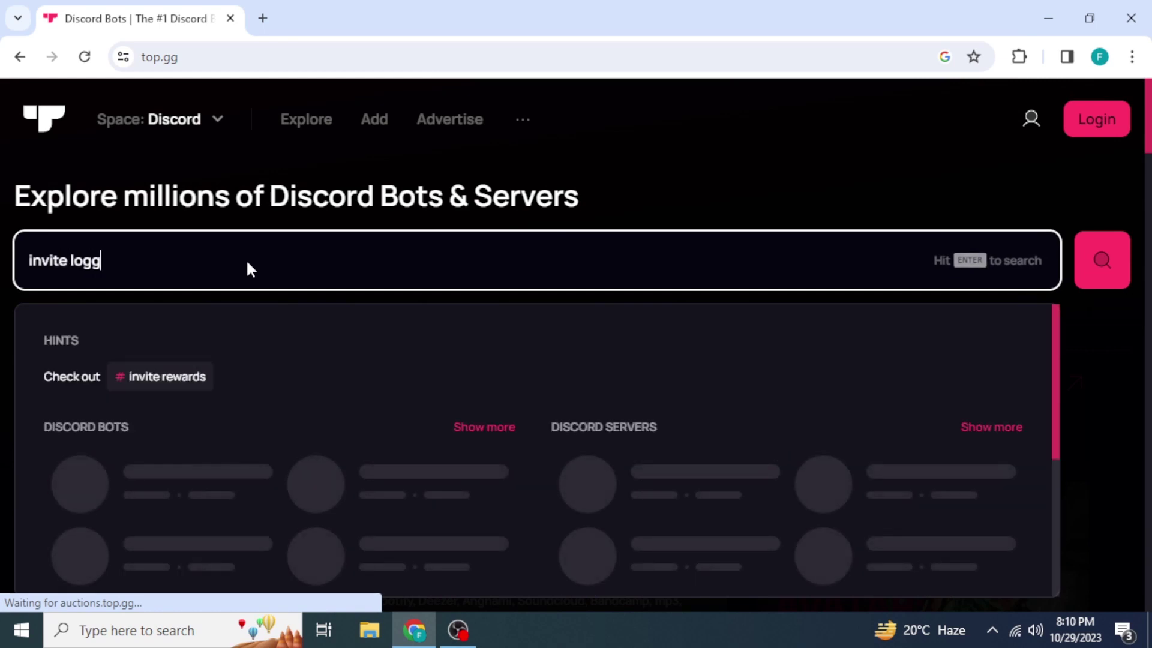
text(er)
key(Return)
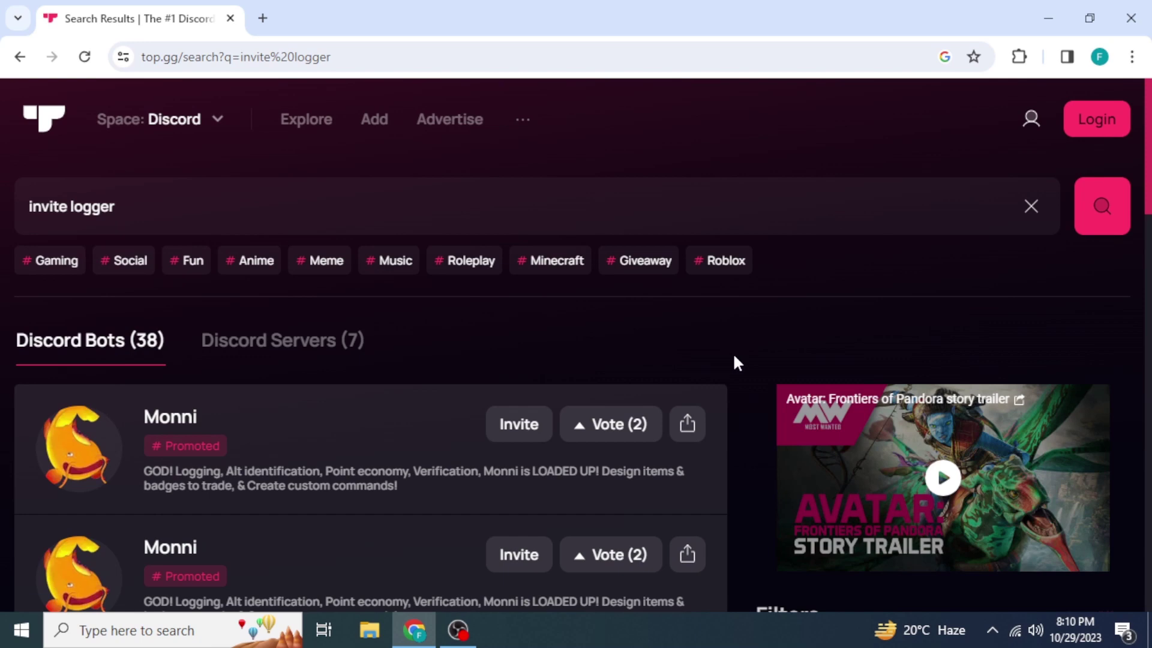
Scroll the search results down to the InviteLogger bot entry
scroll(739, 363, down, 6)
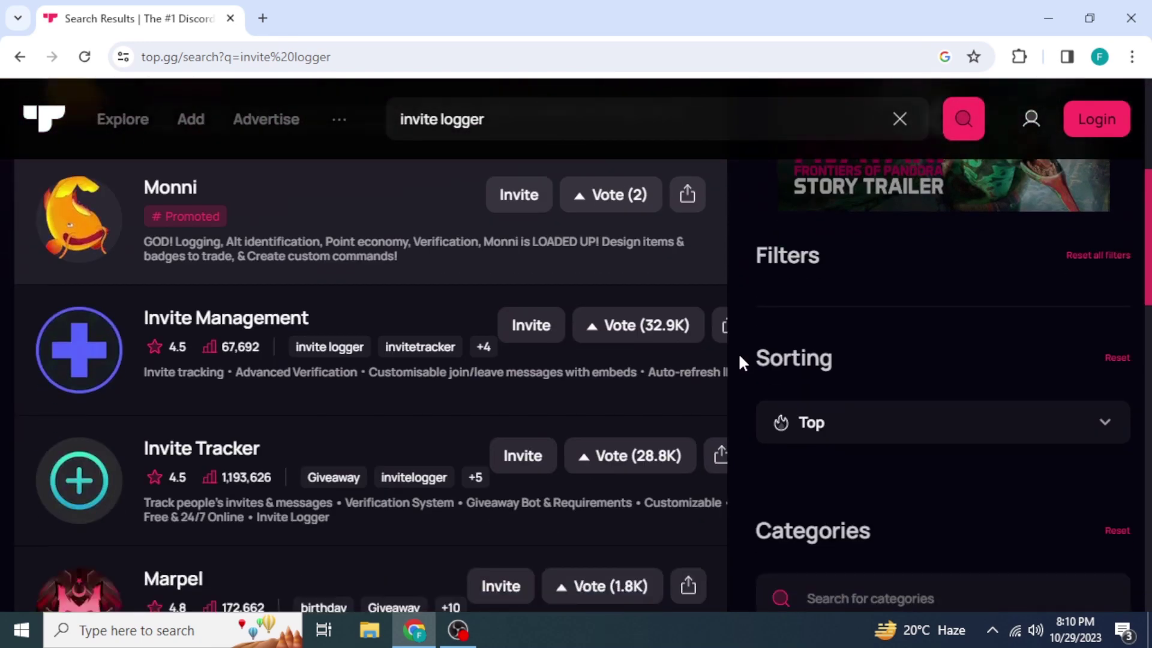
scroll(740, 360, down, 6)
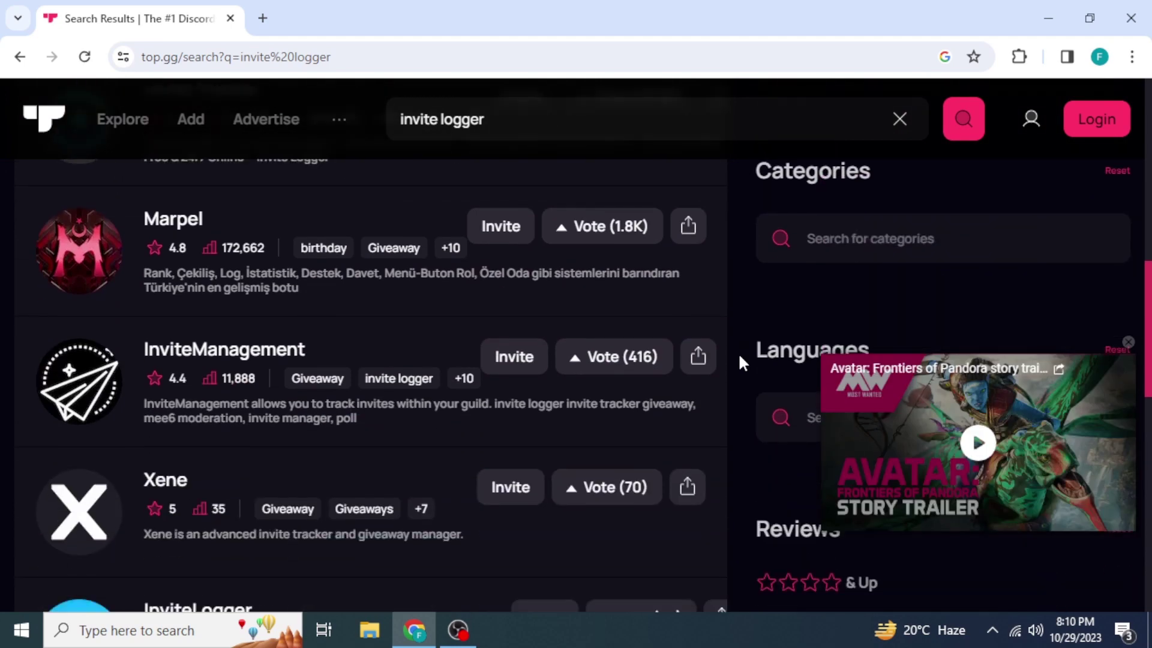
scroll(741, 360, down, 3)
scroll(739, 362, down, 2)
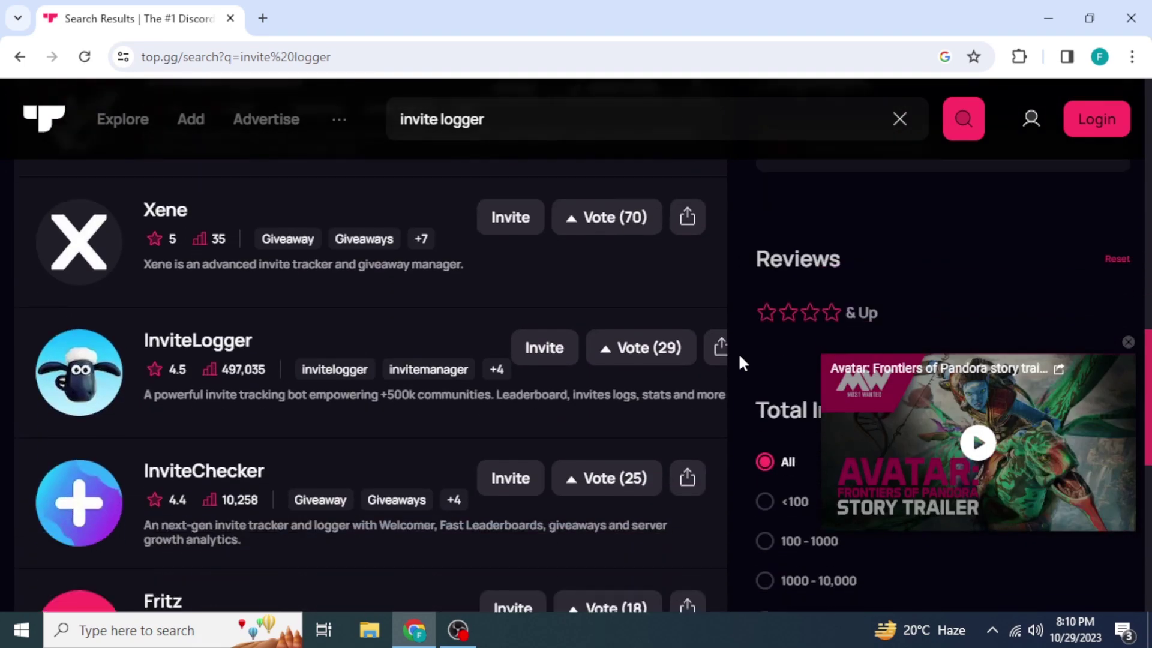
scroll(739, 360, up, 2)
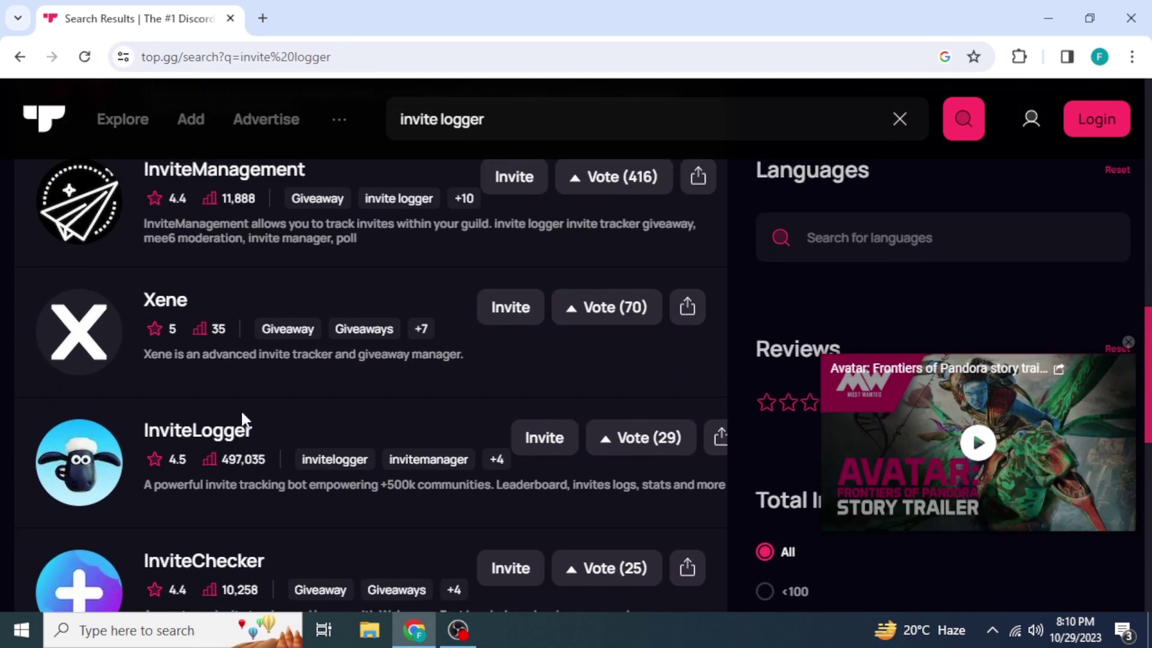
scroll(142, 429, down, 2)
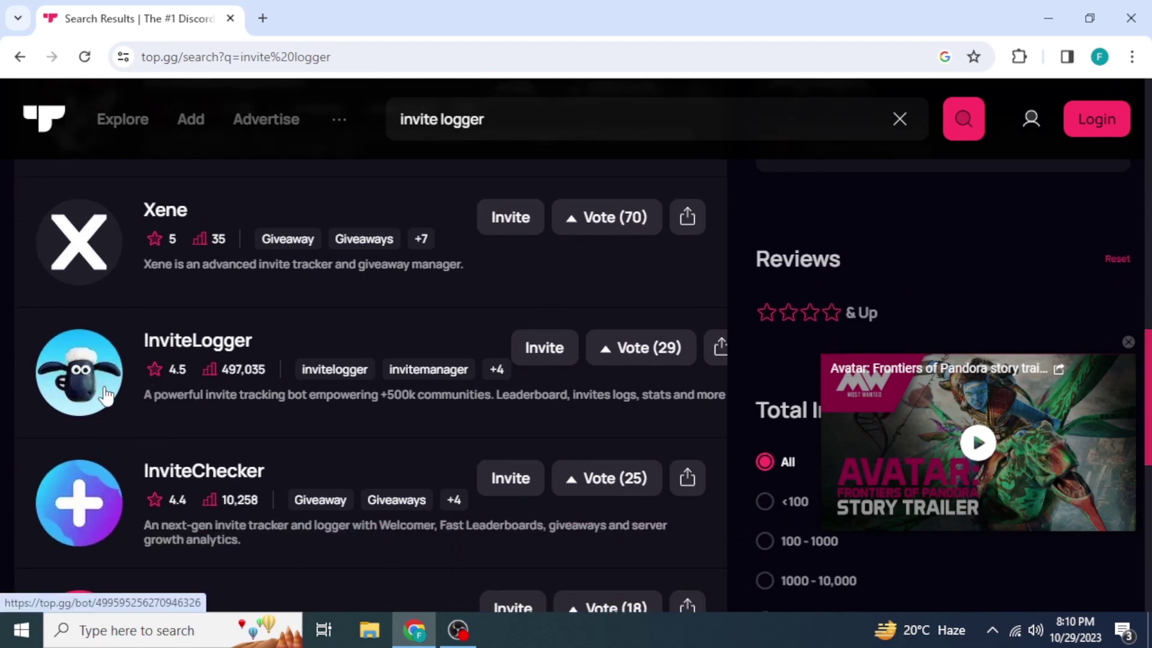
Invite InviteLogger, choosing Server 1 as the destination, and continue to its permissions
click(536, 354)
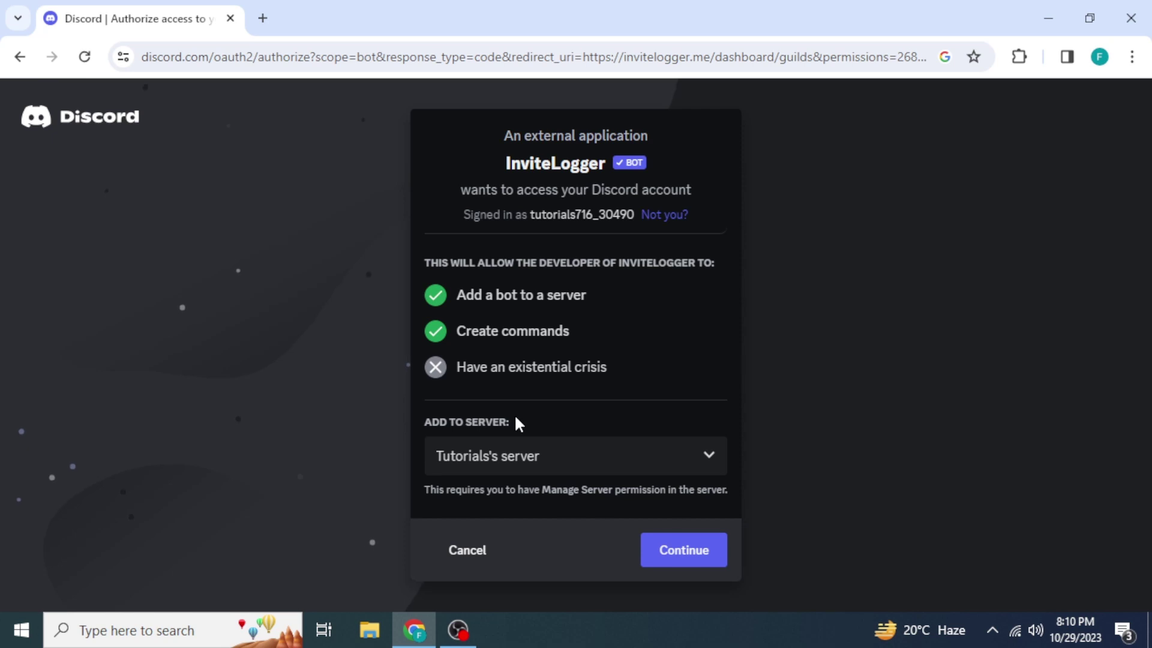
click(543, 455)
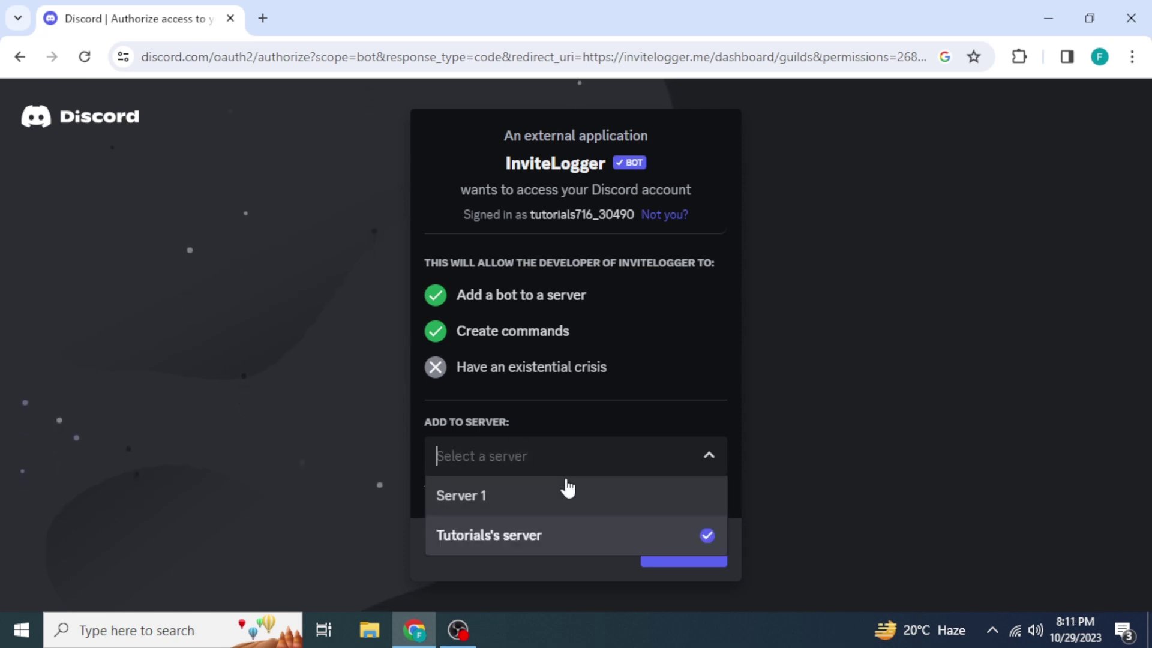
click(528, 496)
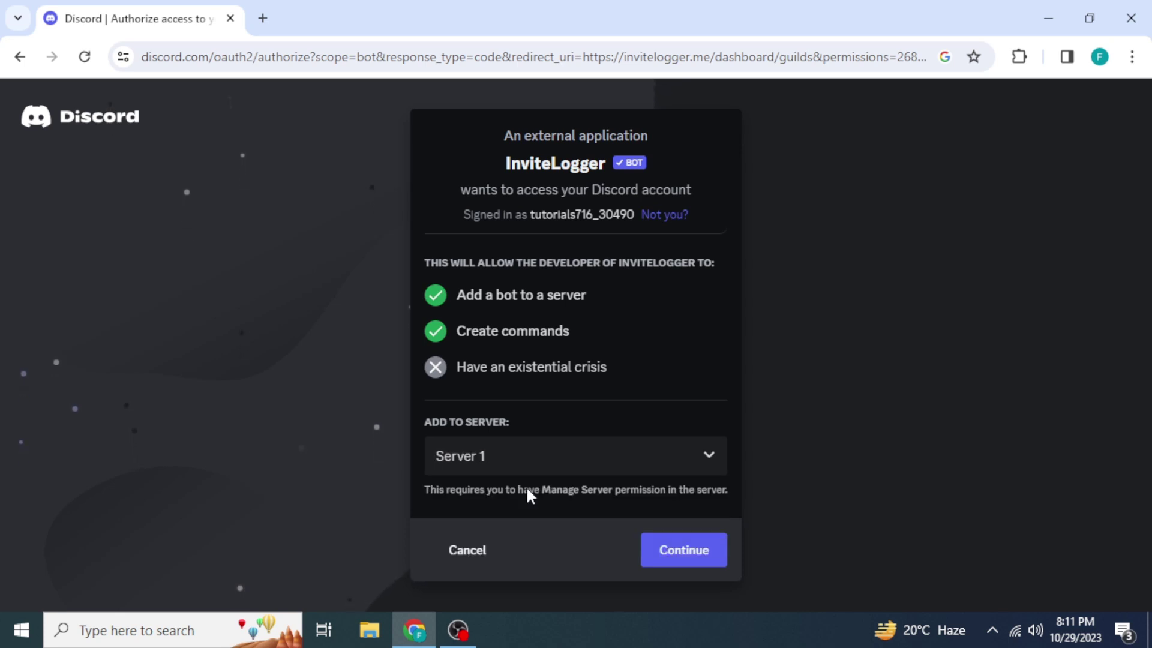
click(675, 549)
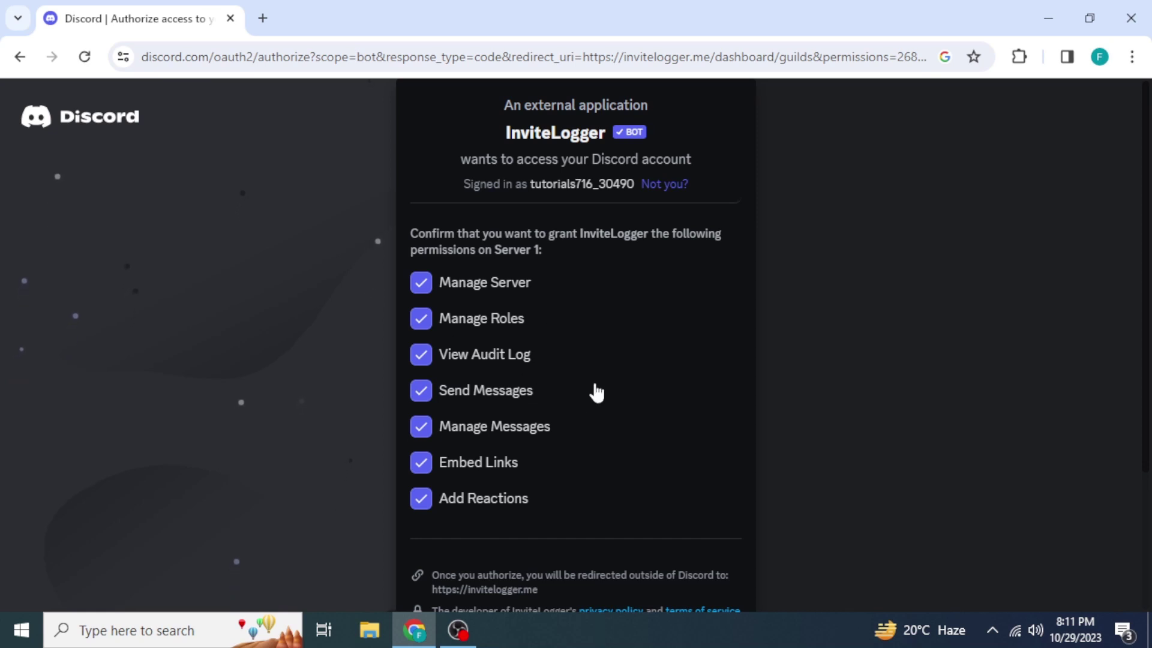
scroll(594, 390, down, 2)
scroll(596, 393, down, 2)
Authorize InviteLogger on Server 1 and pass the hCaptcha 'I am human' check
click(722, 591)
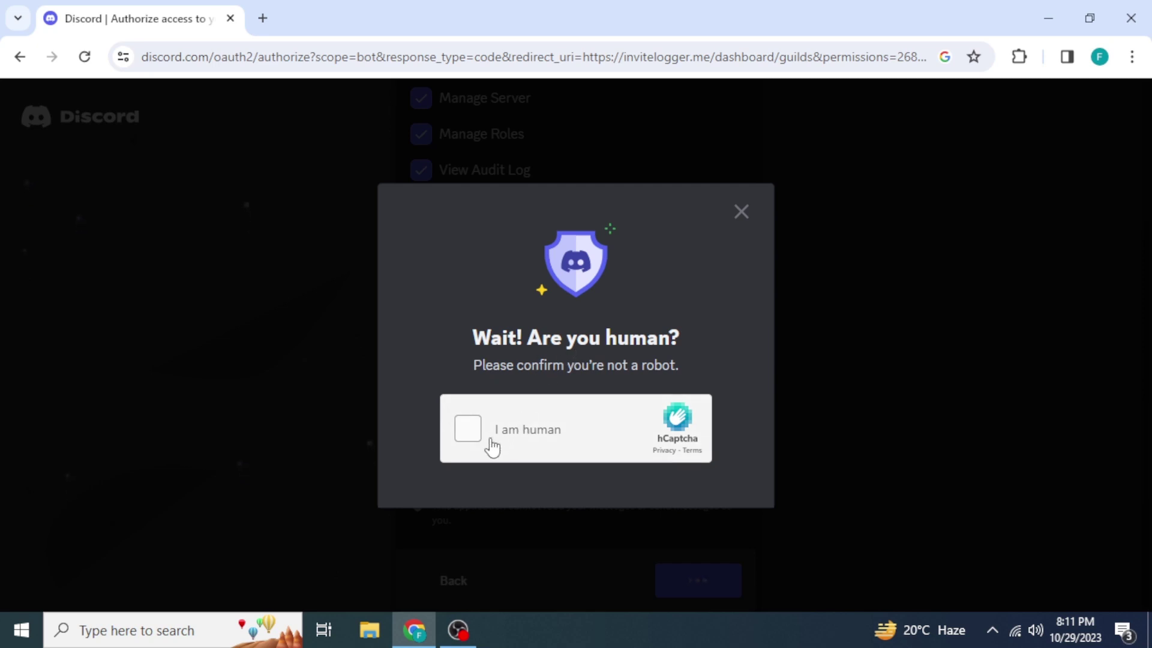
click(468, 428)
click(804, 585)
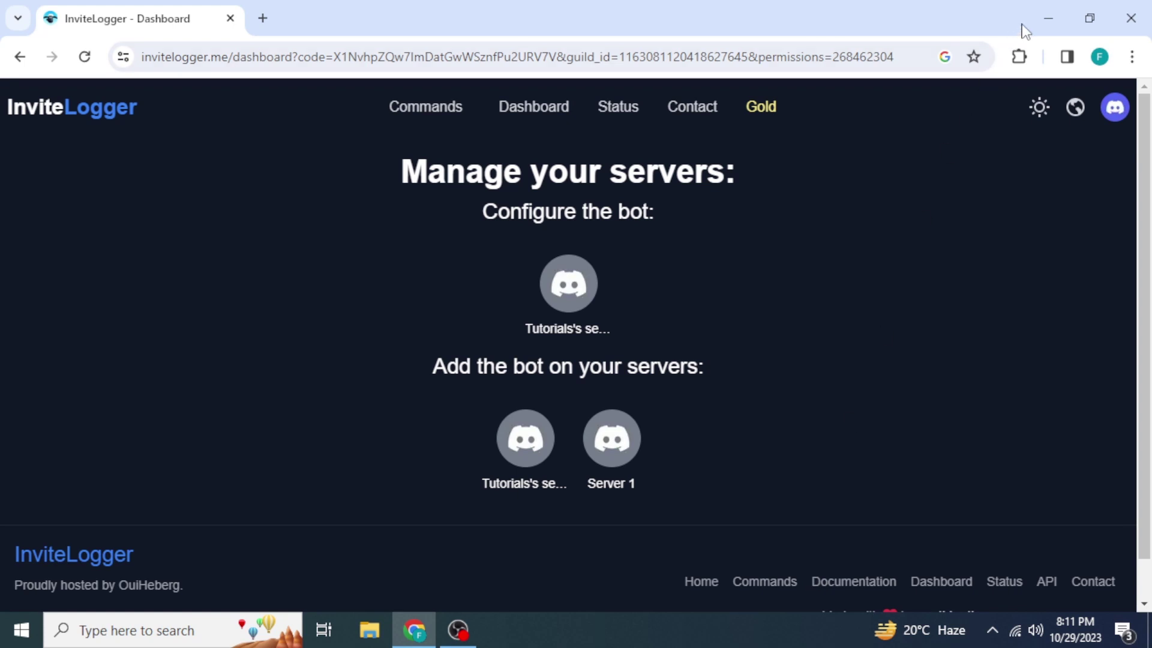
Minimize Chrome and launch the Discord desktop app to view Server 1's #general
click(1047, 17)
double_click(101, 30)
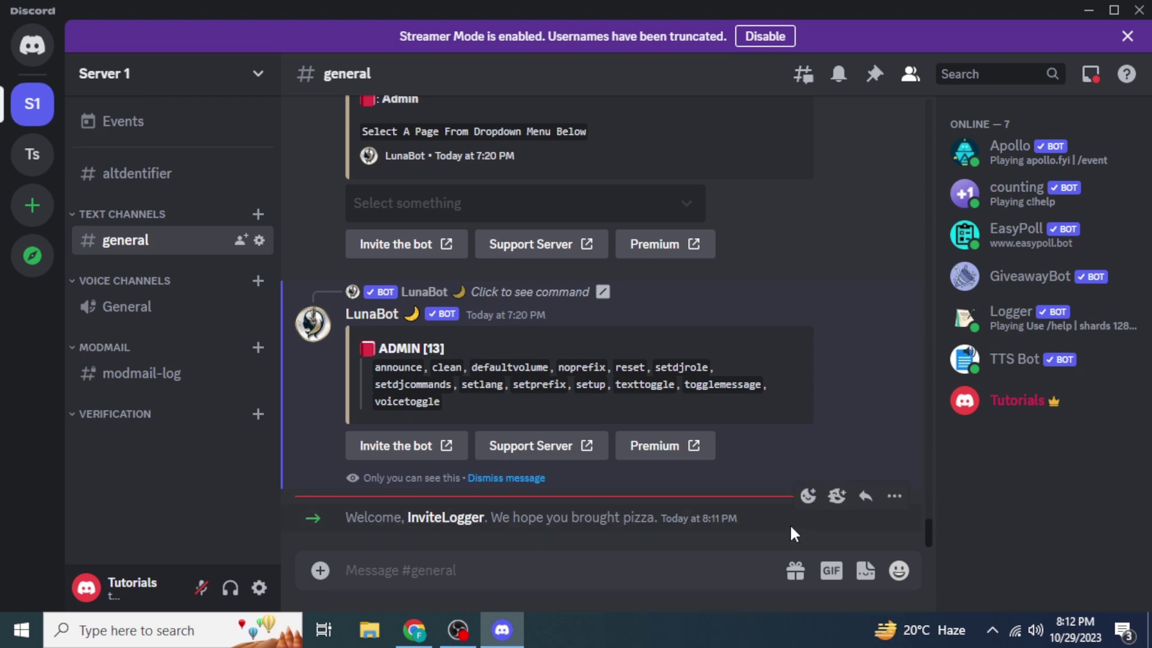
List InviteLogger's slash commands in #general, then return to the dashboard in Chrome
text(/)
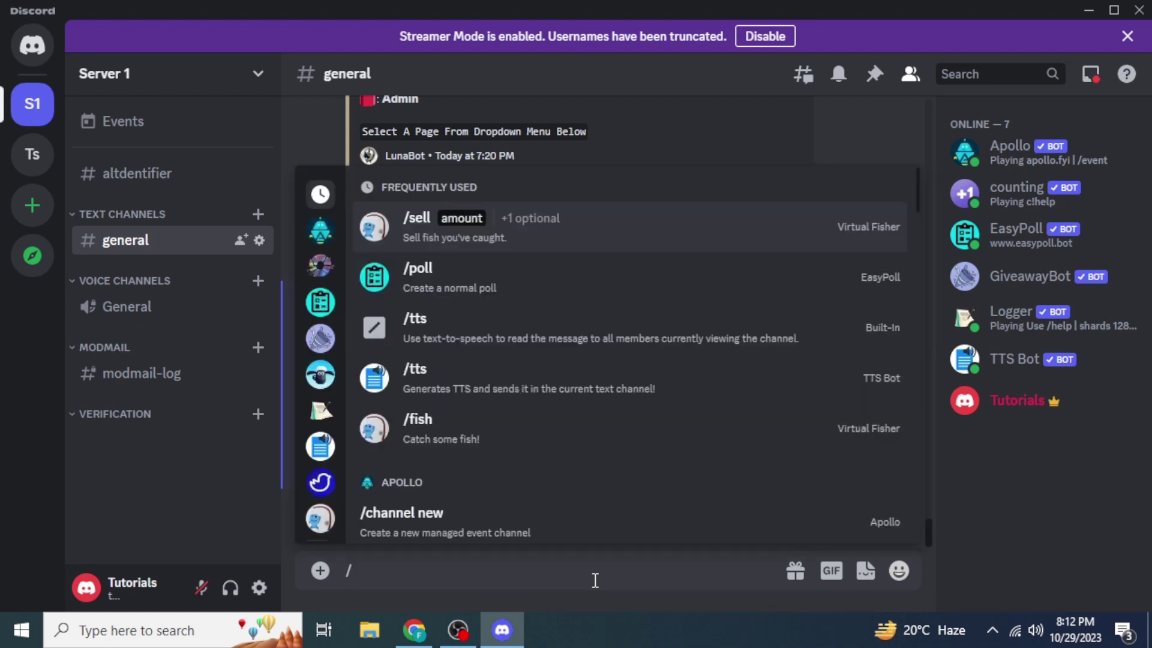
click(320, 381)
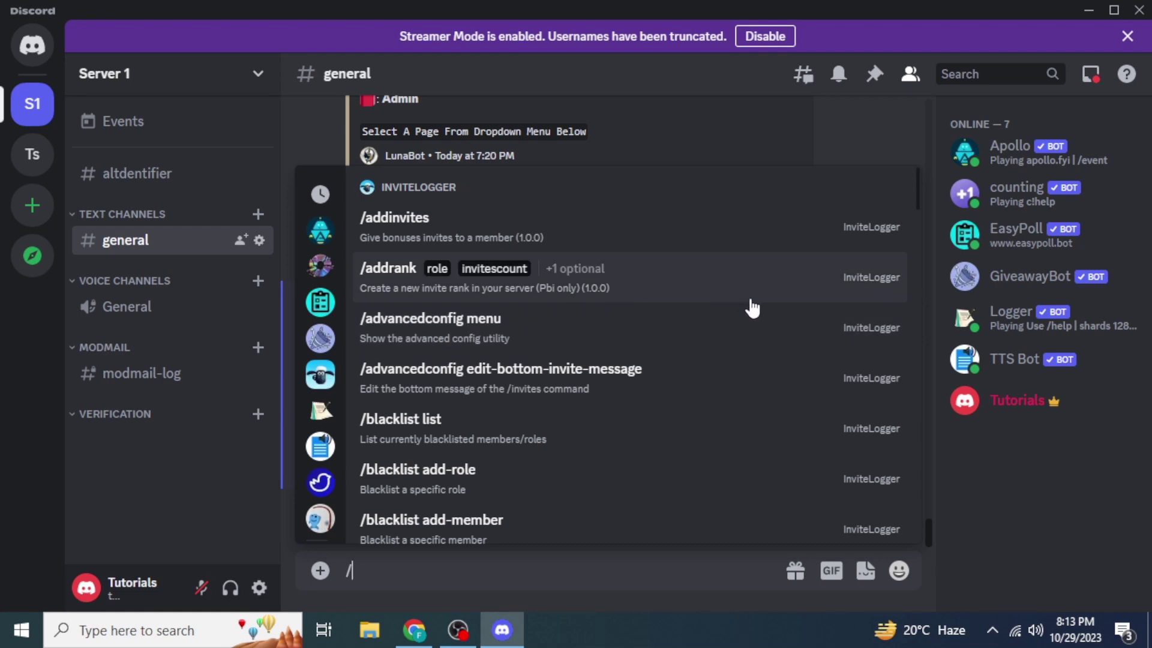
scroll(752, 308, down, 5)
scroll(752, 308, down, 20)
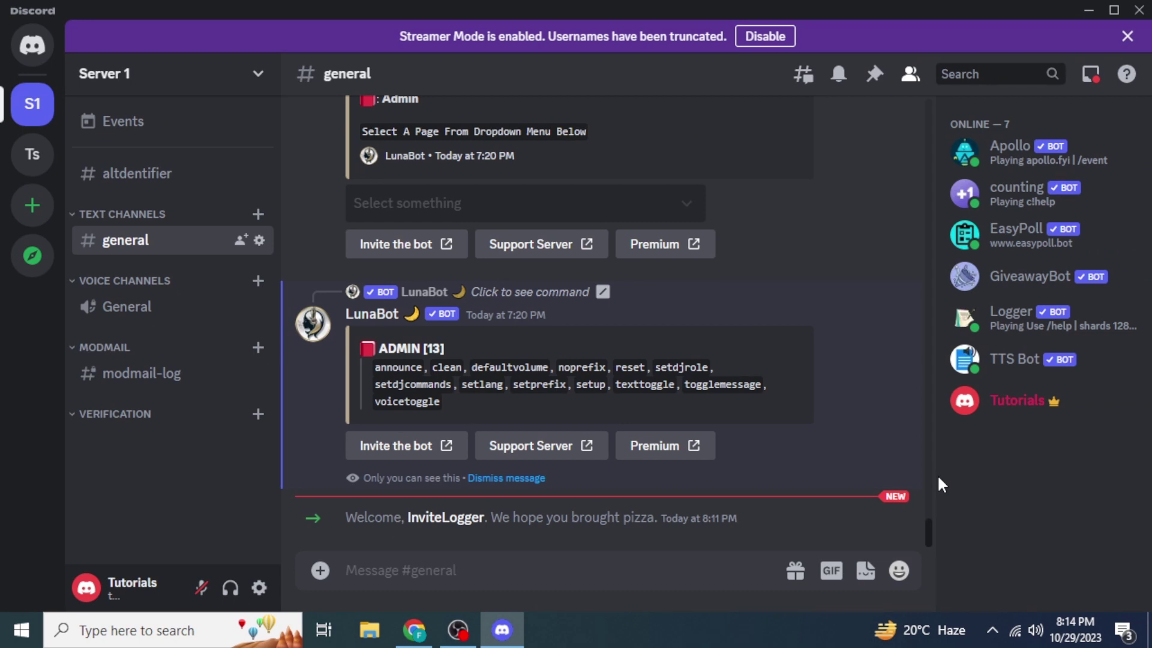
click(408, 629)
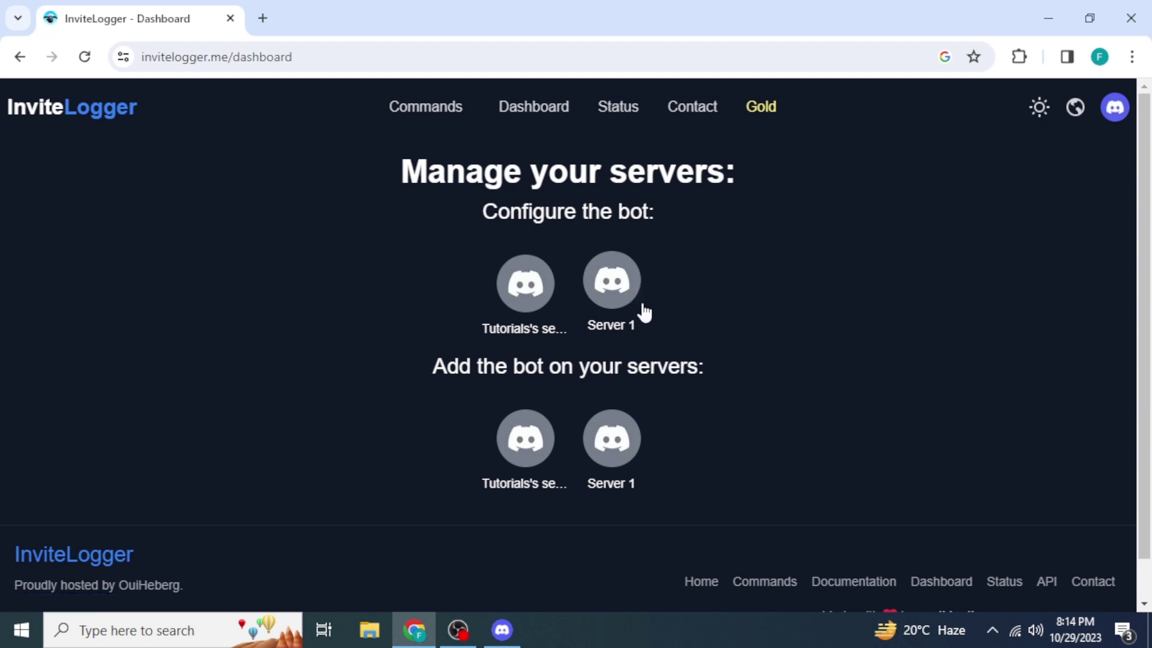
Open Server 1's InviteLogger settings at the Invite messages section
click(621, 323)
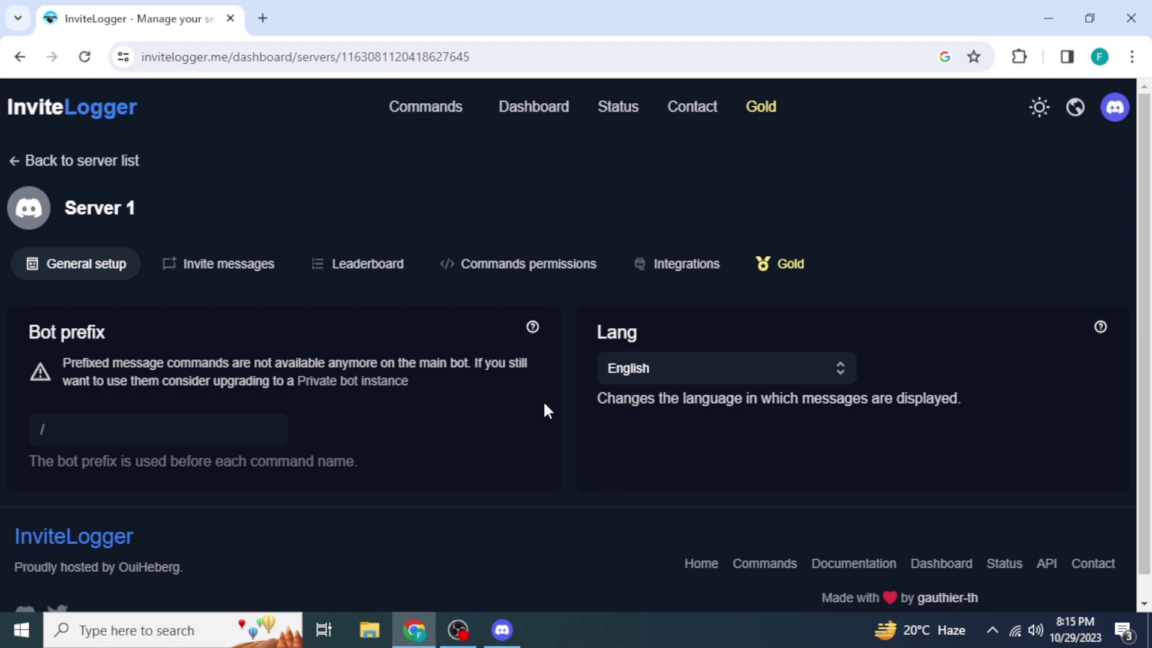
click(222, 273)
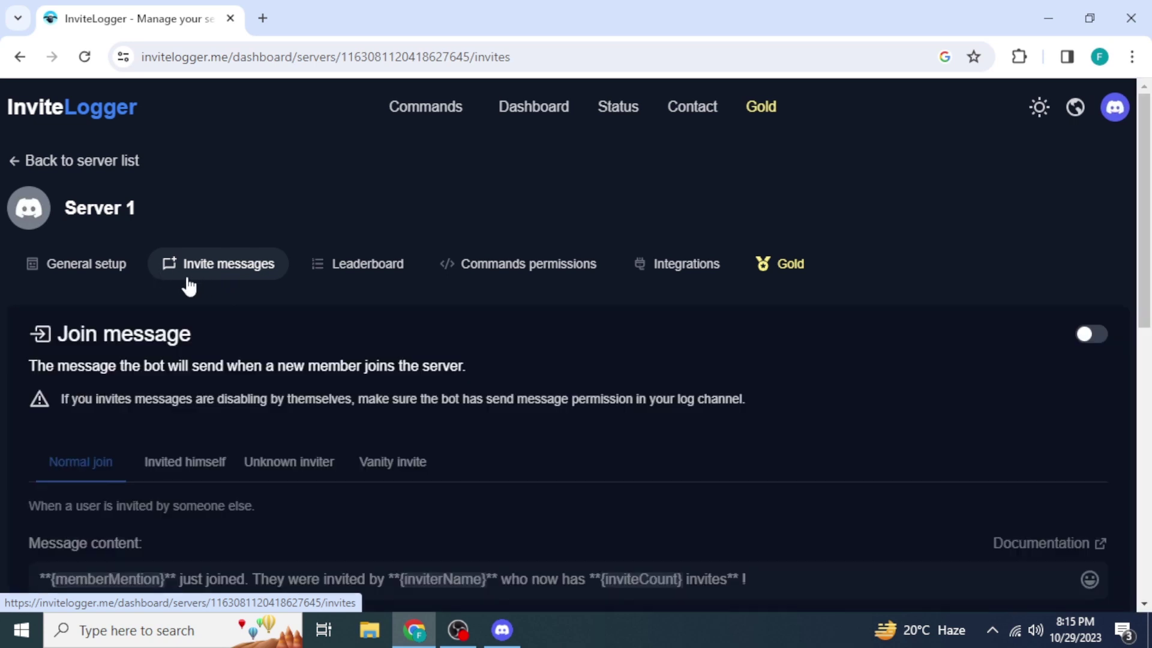
Turn on Server 1's Join message and set its join channel to #general
scroll(189, 287, down, 7)
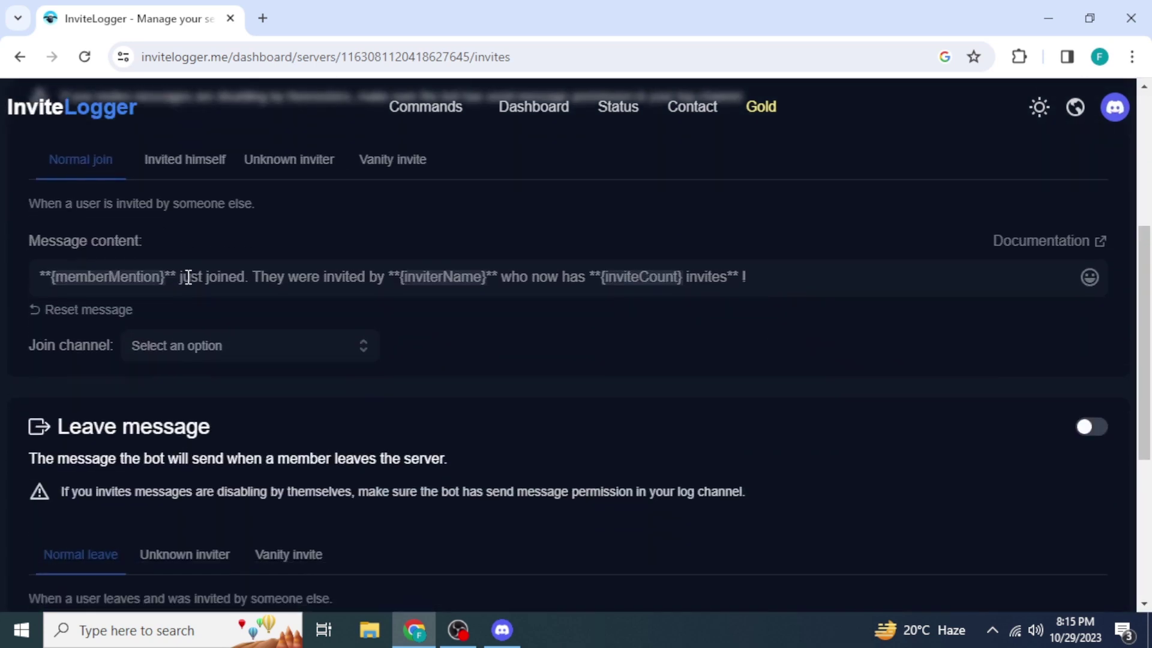
scroll(189, 279, up, 7)
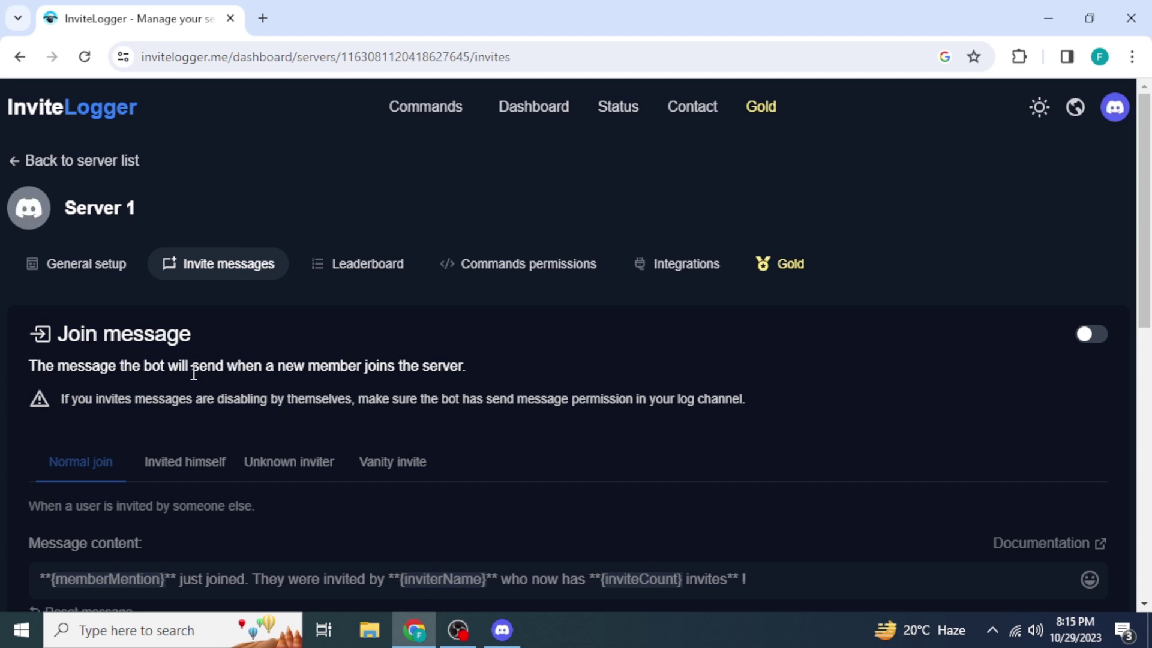
scroll(271, 332, down, 3)
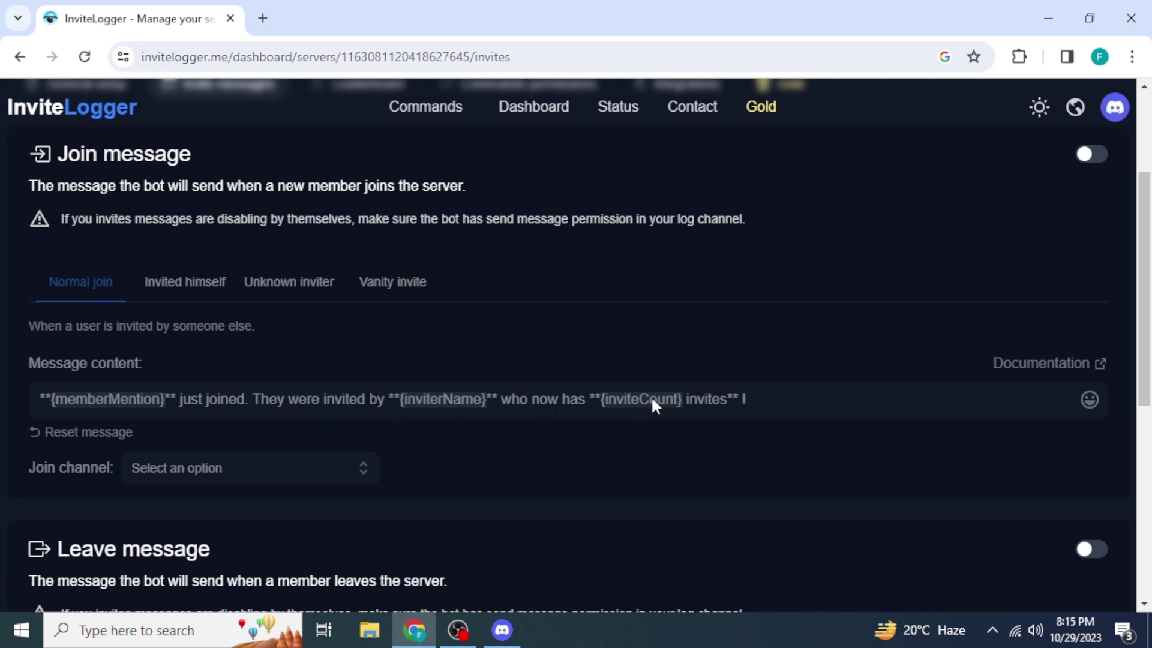
scroll(998, 298, up, 2)
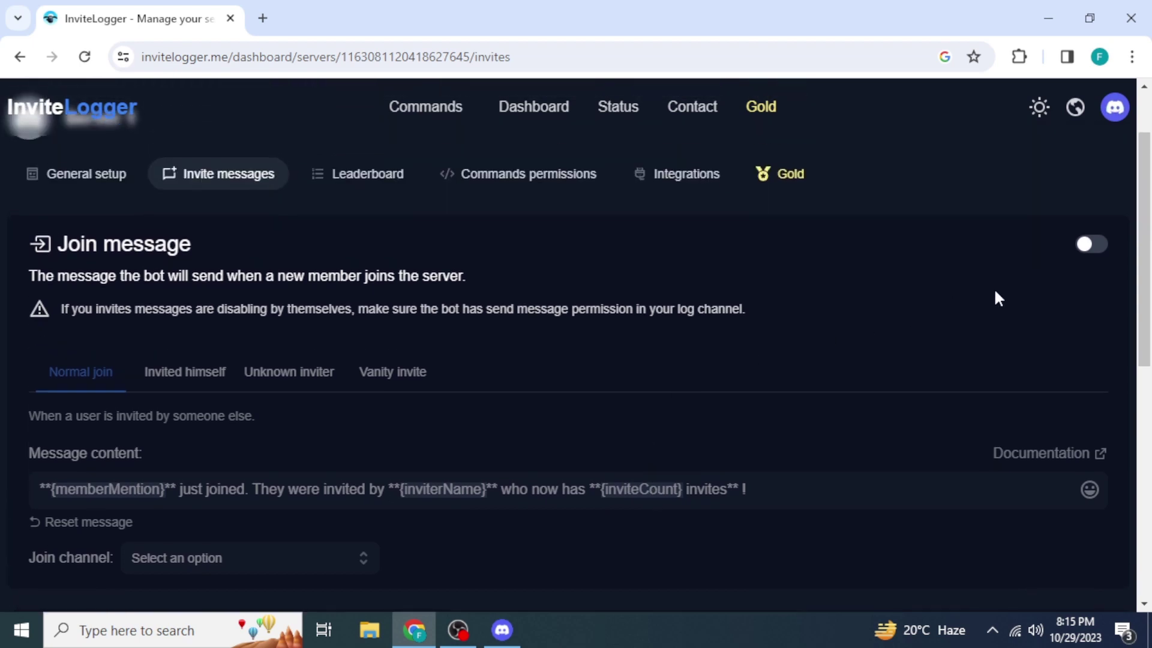
click(1093, 246)
scroll(701, 395, down, 2)
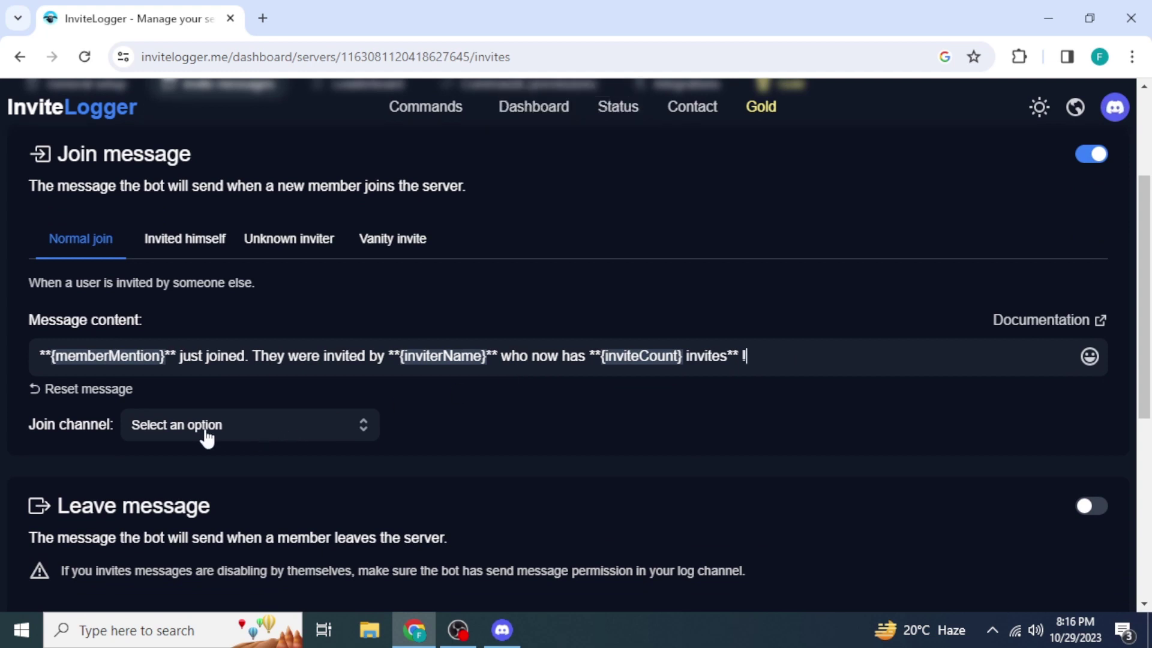
click(256, 427)
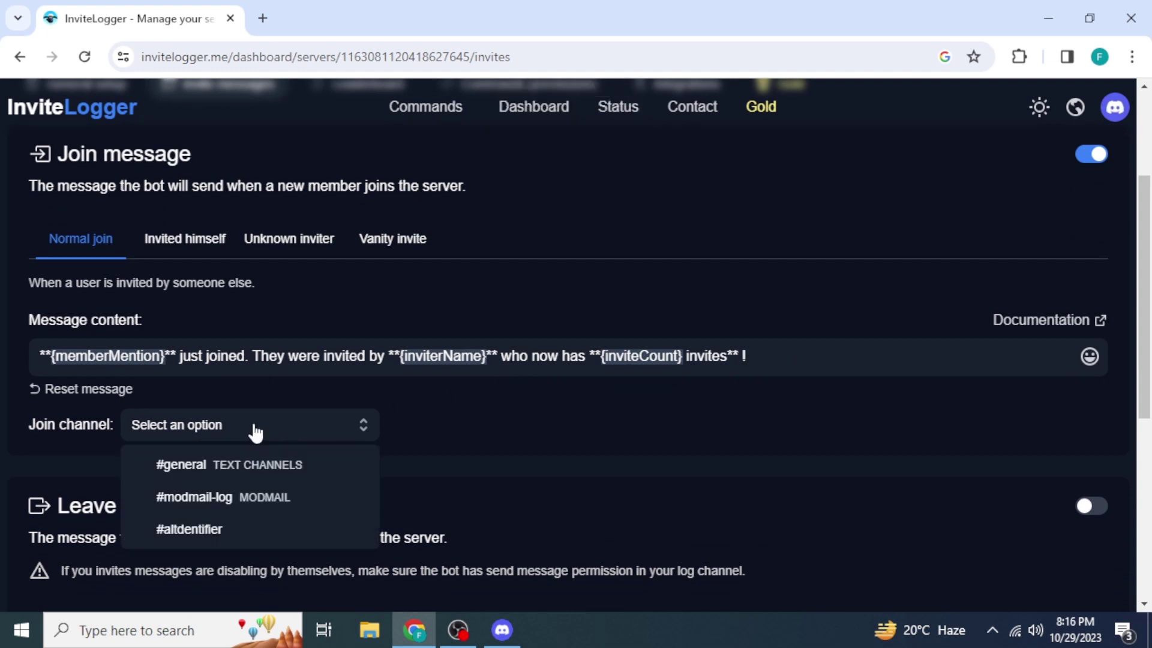
click(334, 462)
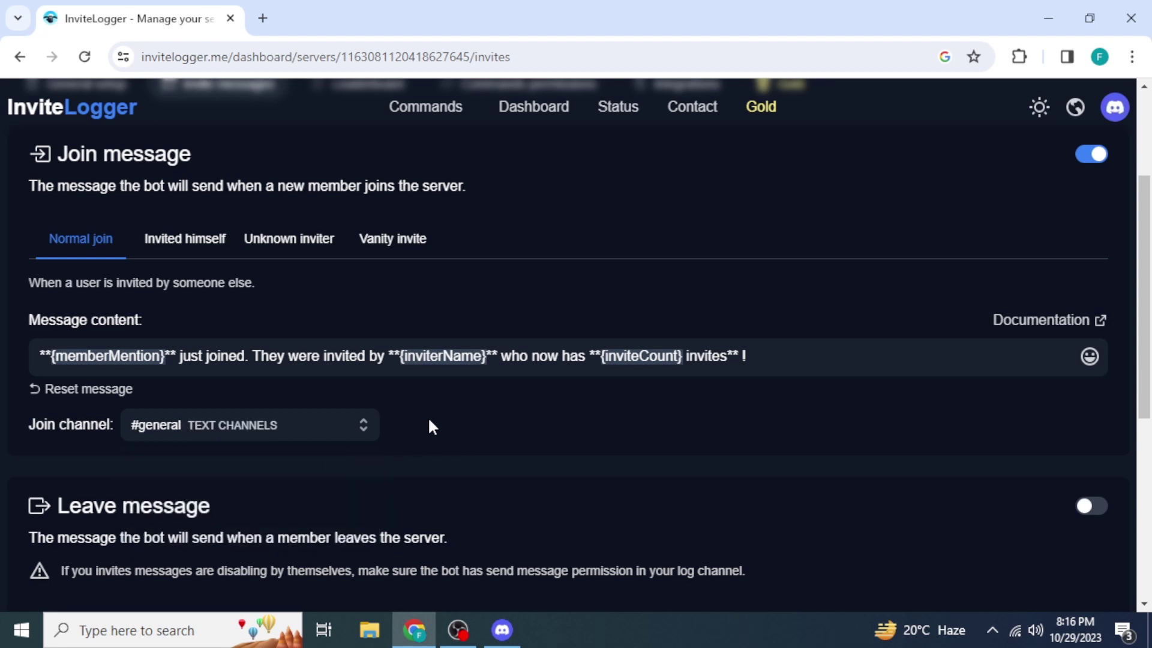
scroll(429, 427, down, 1)
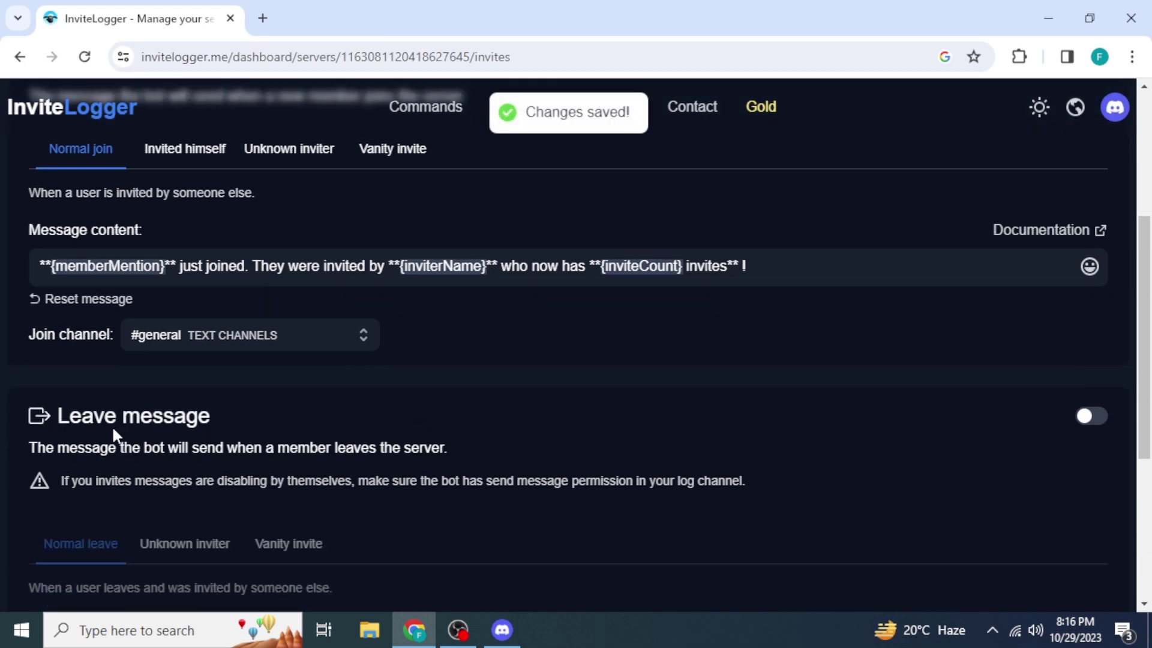
scroll(112, 426, down, 1)
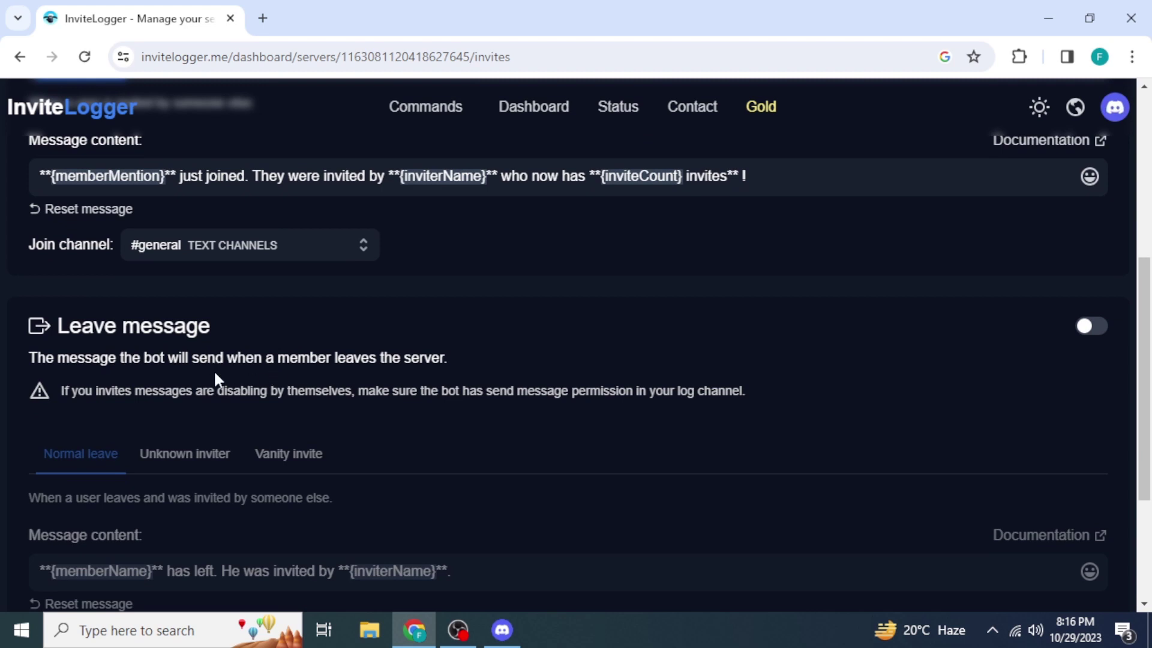
Switch on the Leave message and view the Leave channel list without choosing one
click(1100, 328)
scroll(664, 391, down, 1)
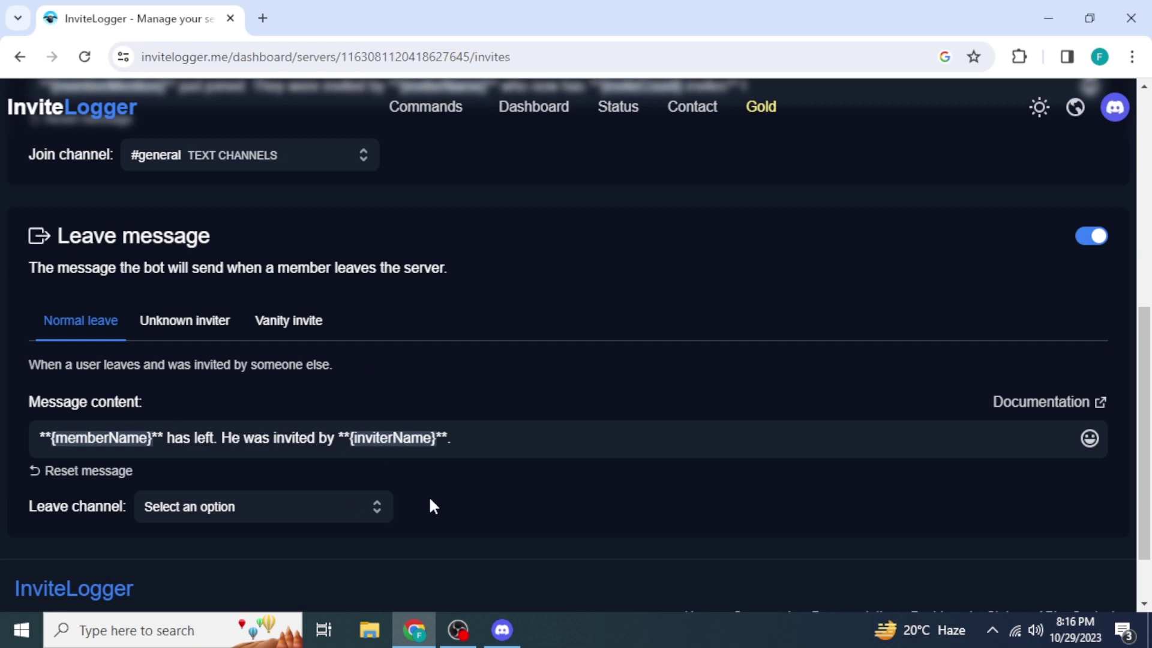
click(337, 507)
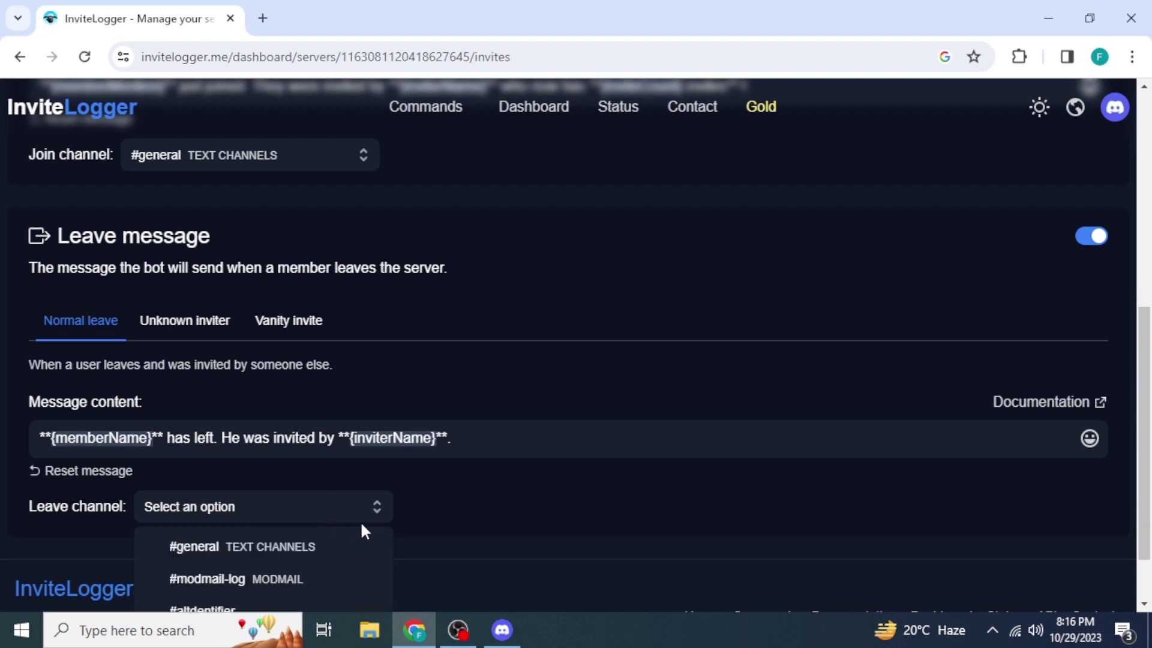
scroll(366, 516, down, 2)
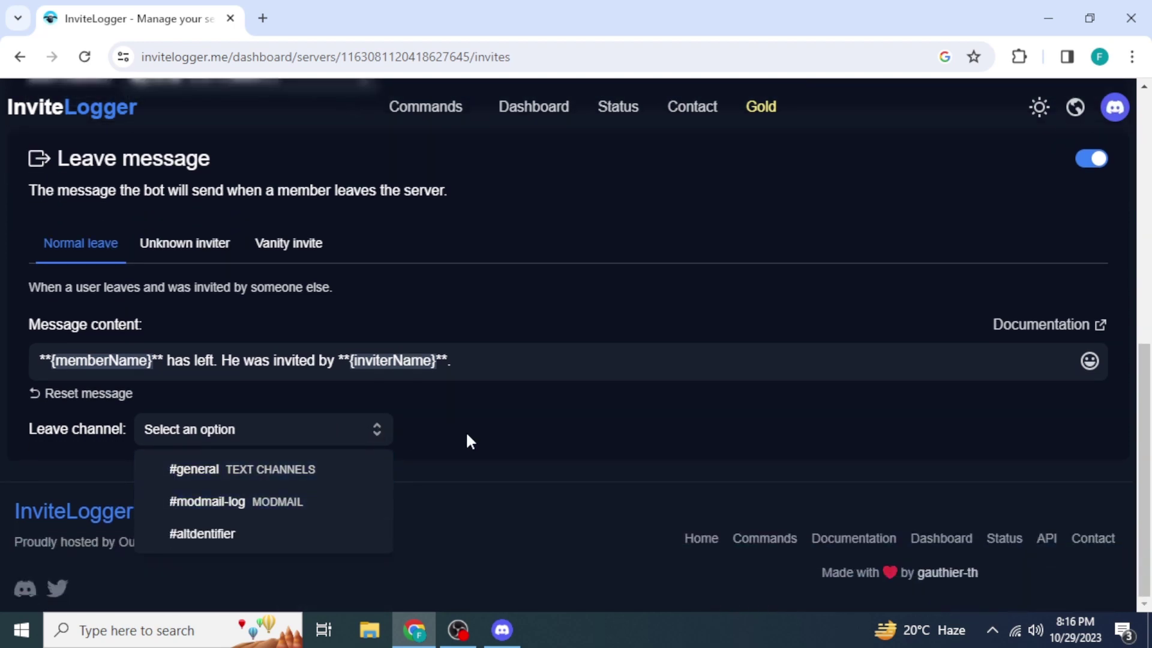
scroll(465, 432, up, 2)
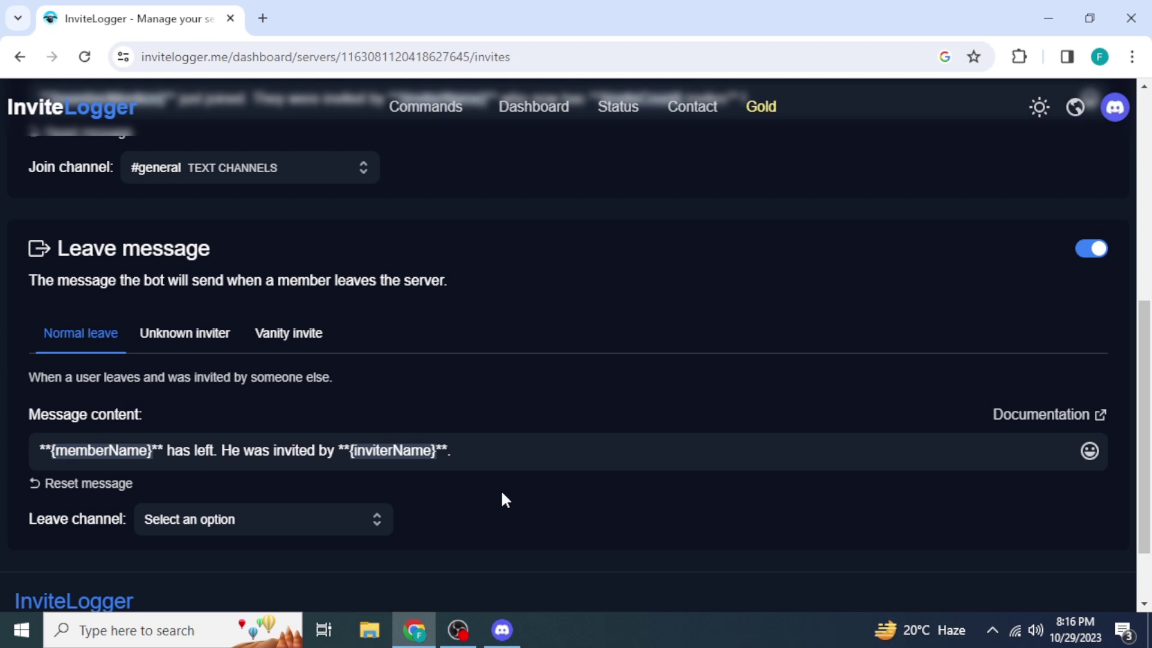